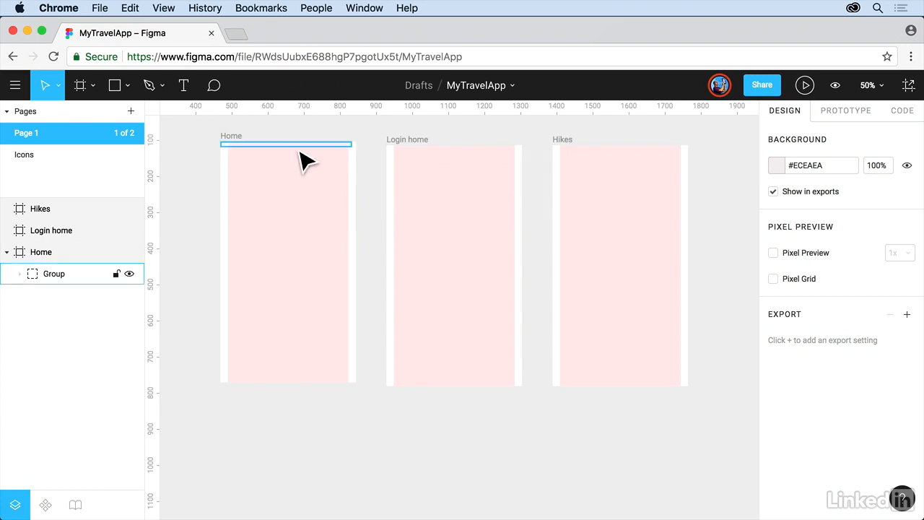
Draw a 375 x 66 rectangle across the full width at the top of the Home frame.
click(127, 87)
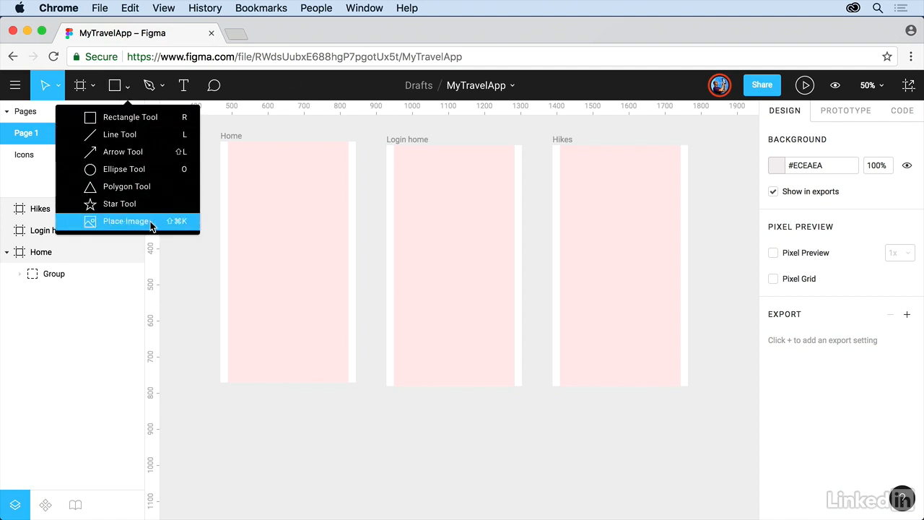
click(144, 119)
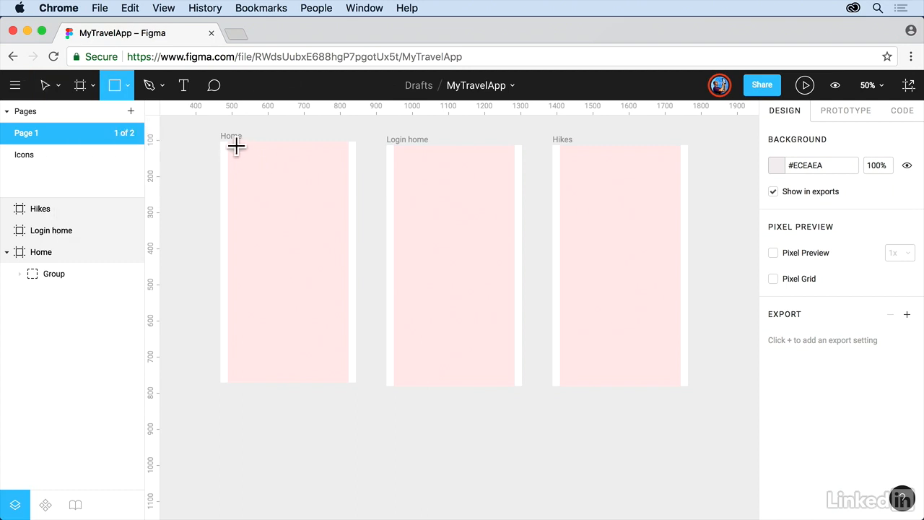
scroll(236, 145, up, 2)
scroll(236, 145, up, 5)
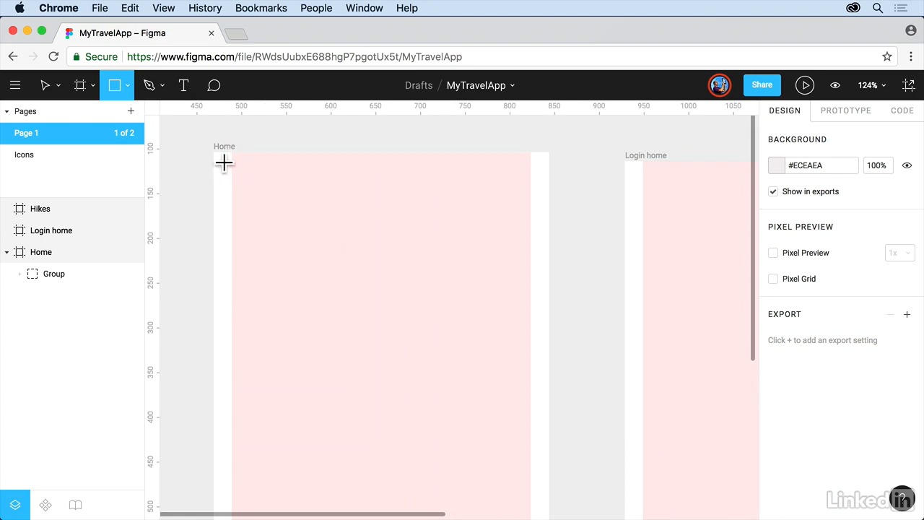
drag(224, 162, 549, 202)
scroll(549, 202, down, 1)
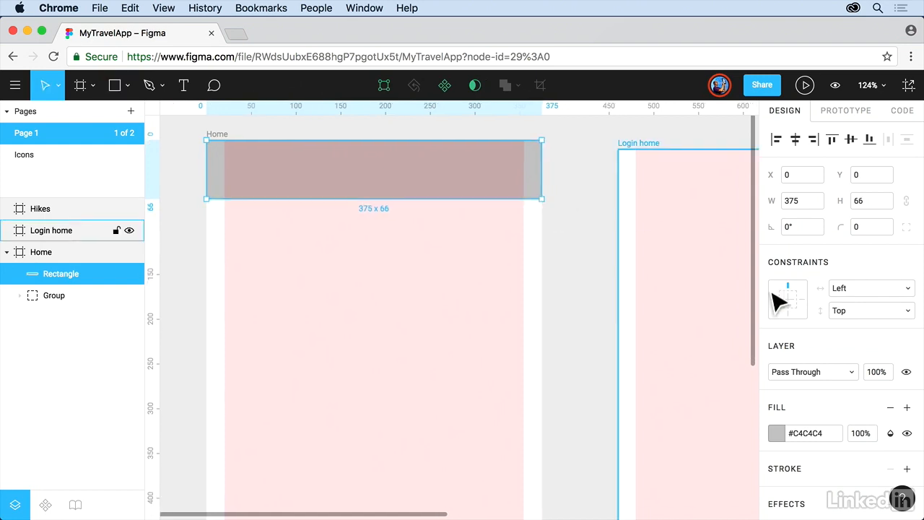
Change the header rectangle's solid fill to the near-black #1E1E1E.
scroll(820, 401, down, 3)
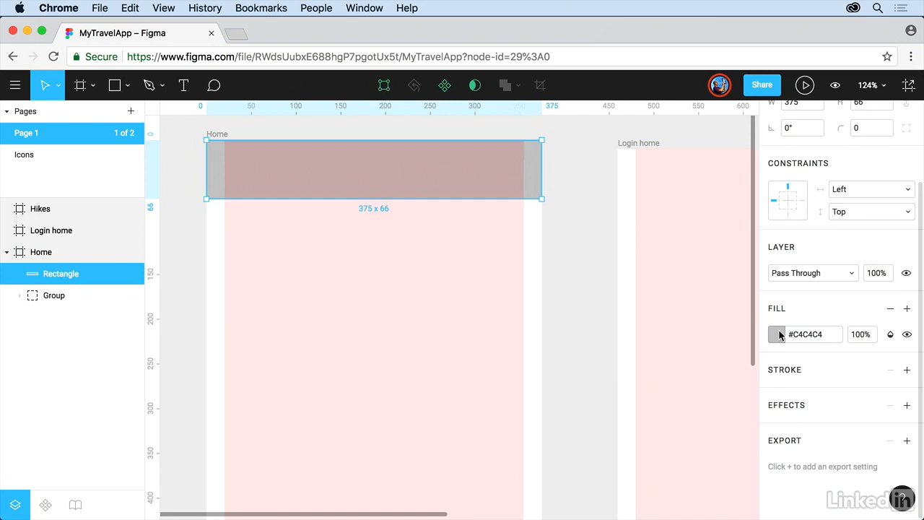
click(777, 335)
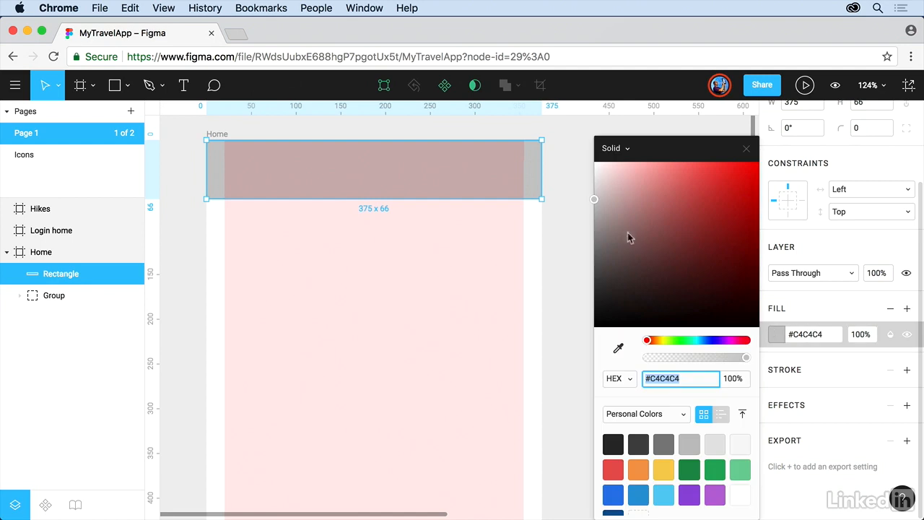
drag(622, 232, 593, 310)
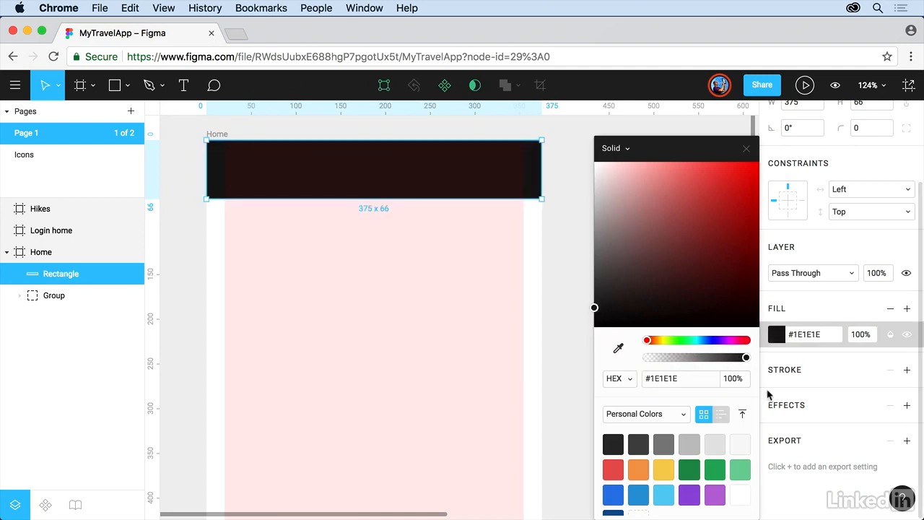
click(618, 378)
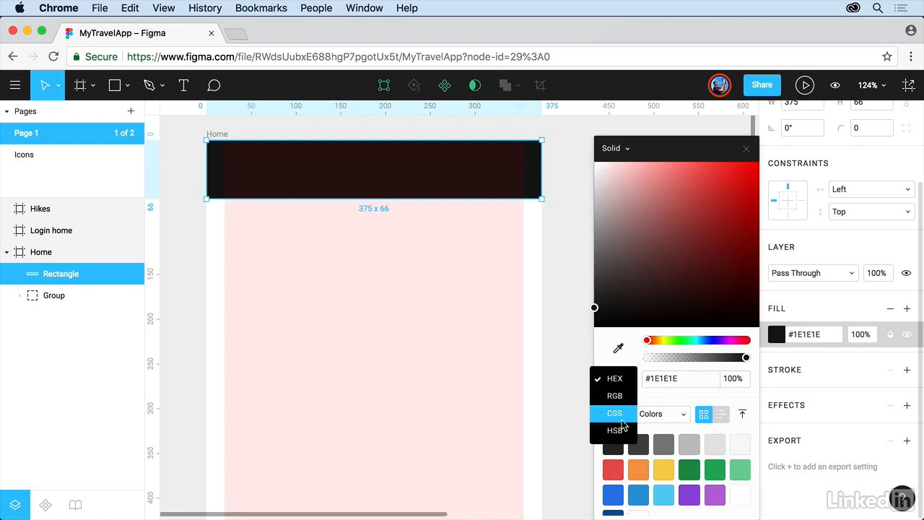
click(635, 337)
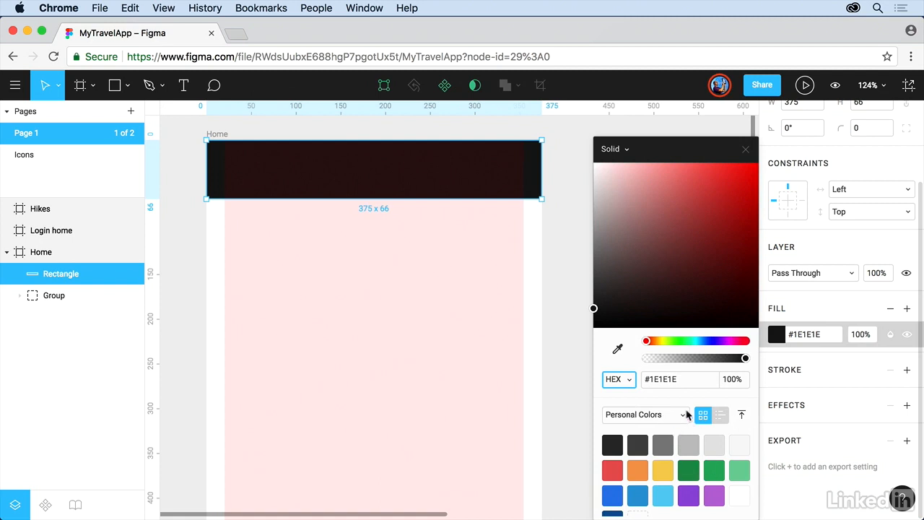
click(685, 416)
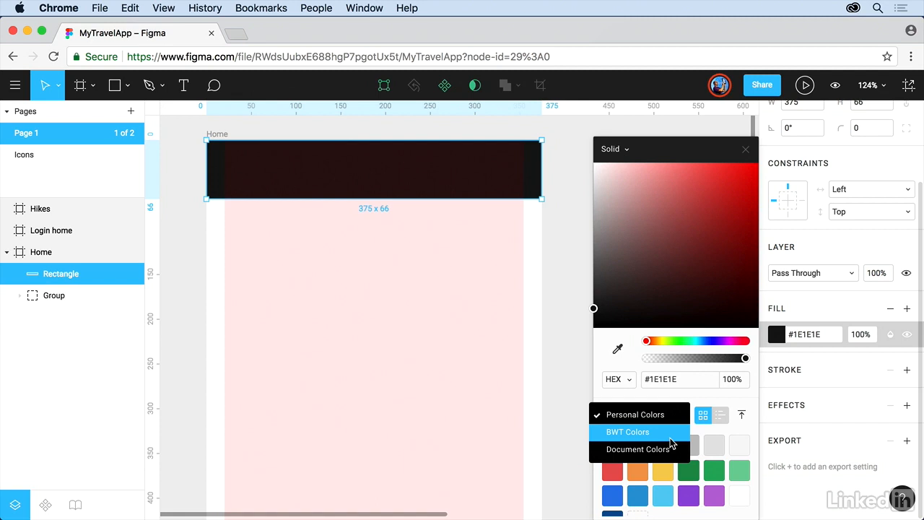
click(736, 430)
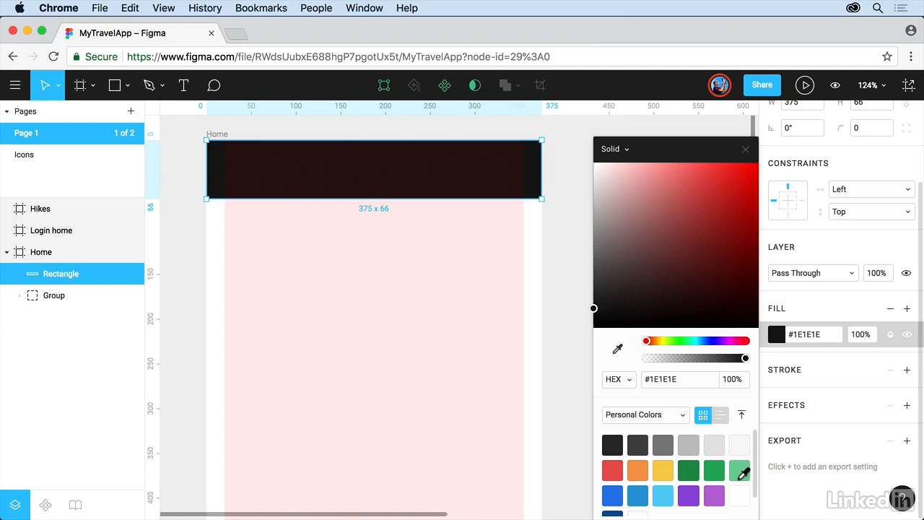
Save the rectangle's current fill color as a new swatch in Personal Colors and close the color picker.
scroll(738, 469, down, 2)
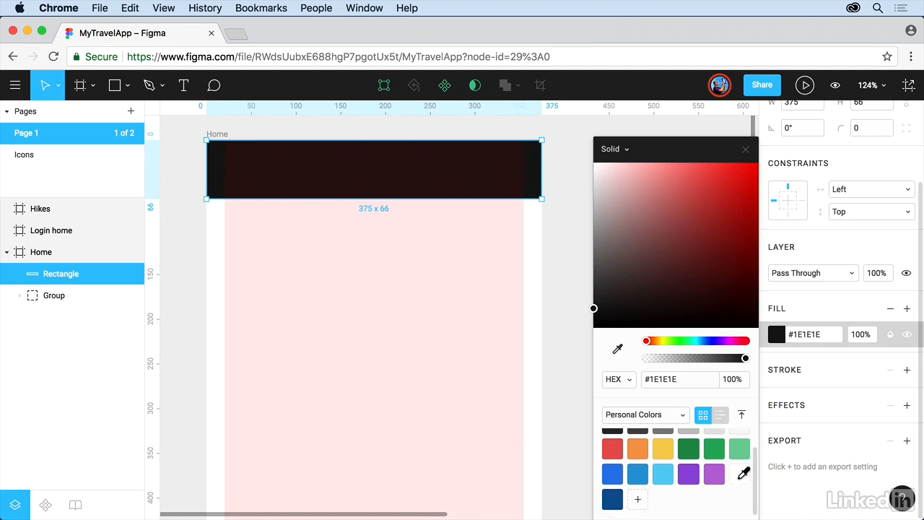
click(639, 501)
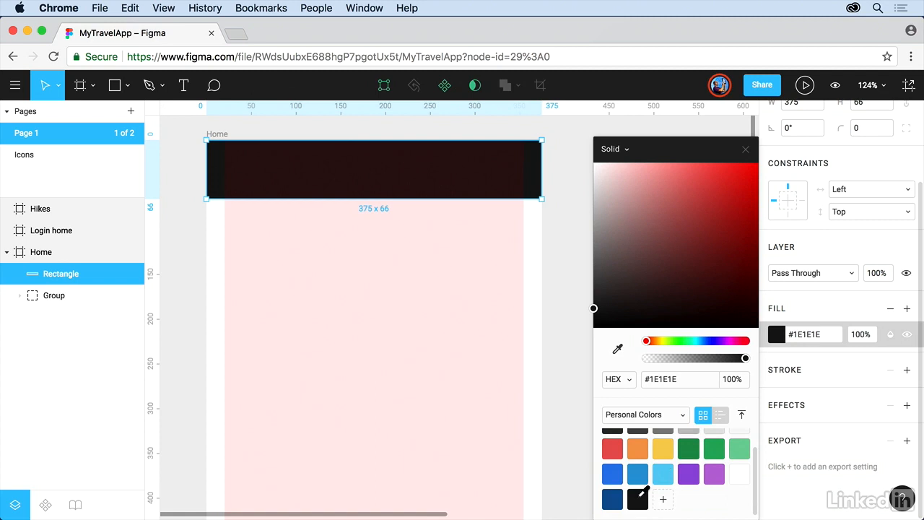
right_click(639, 495)
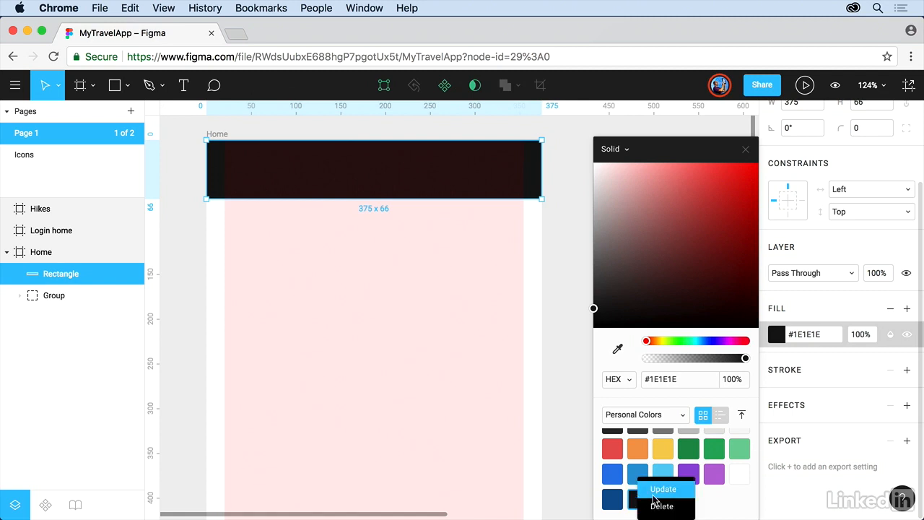
click(718, 494)
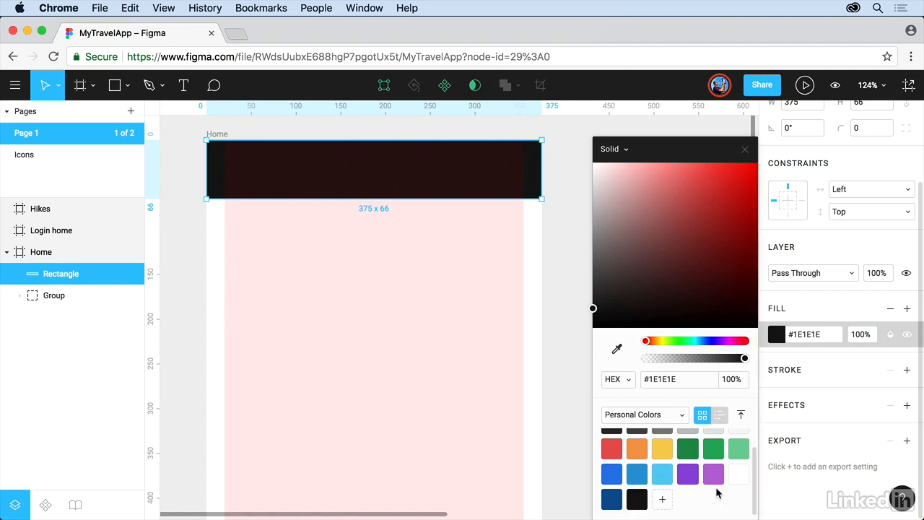
click(562, 315)
Reduce the height of the dark header rectangle in the Home frame to 56.
click(291, 175)
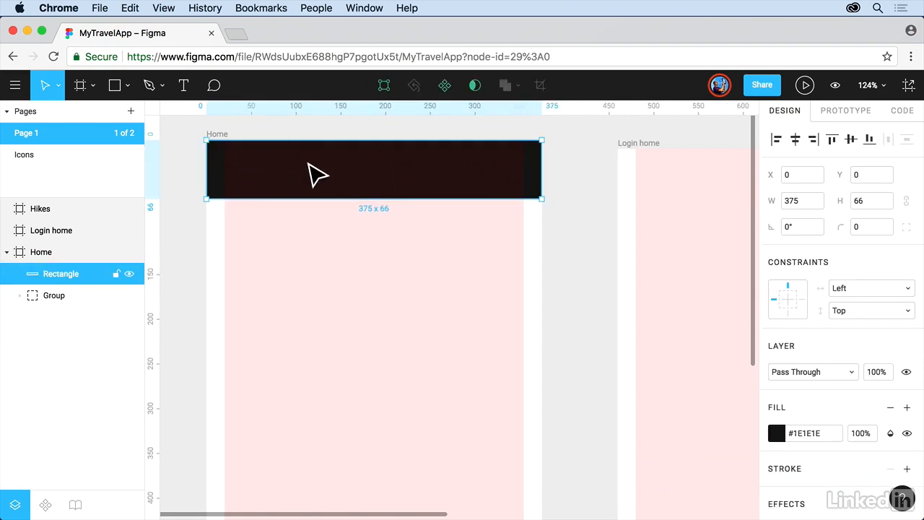
scroll(317, 174, up, 1)
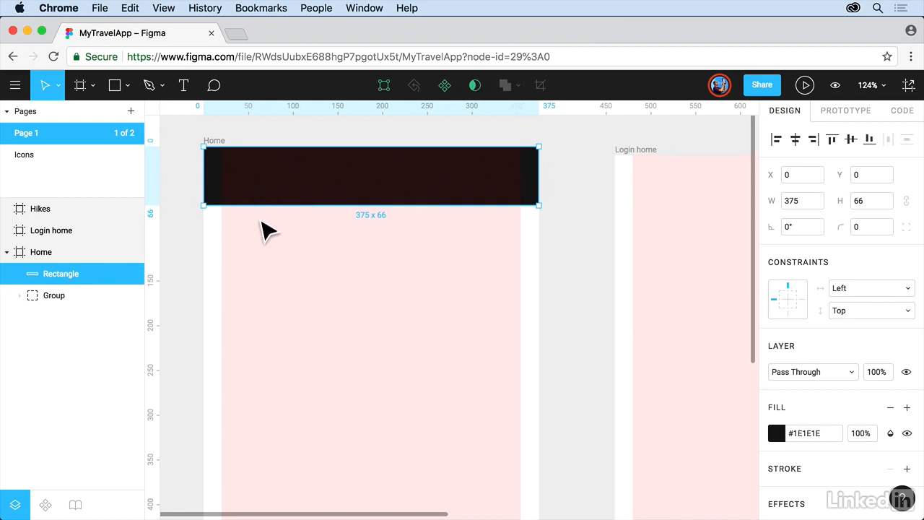
mouse_move(267, 215)
mouse_down()
mouse_move(262, 282)
mouse_move(265, 207)
mouse_up()
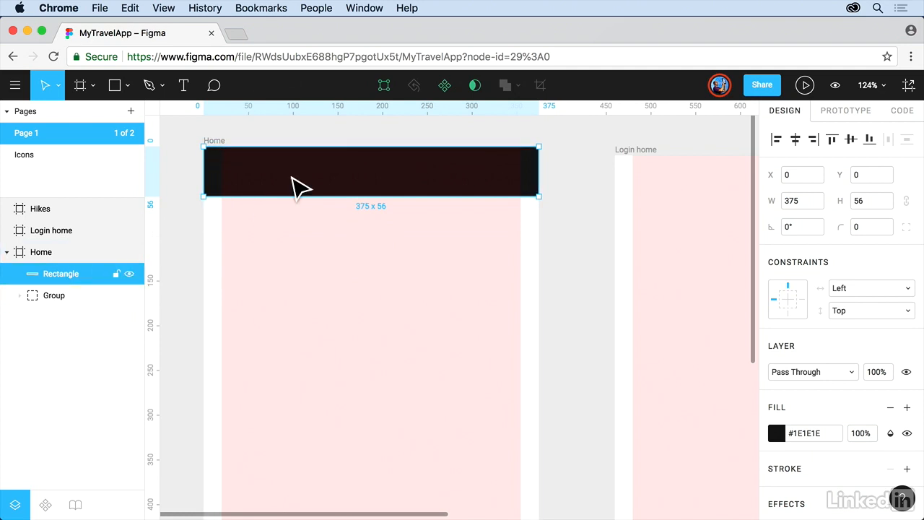
Send the header rectangle to the back and move the status bar icon group to X 6, Y 6.
right_click(293, 186)
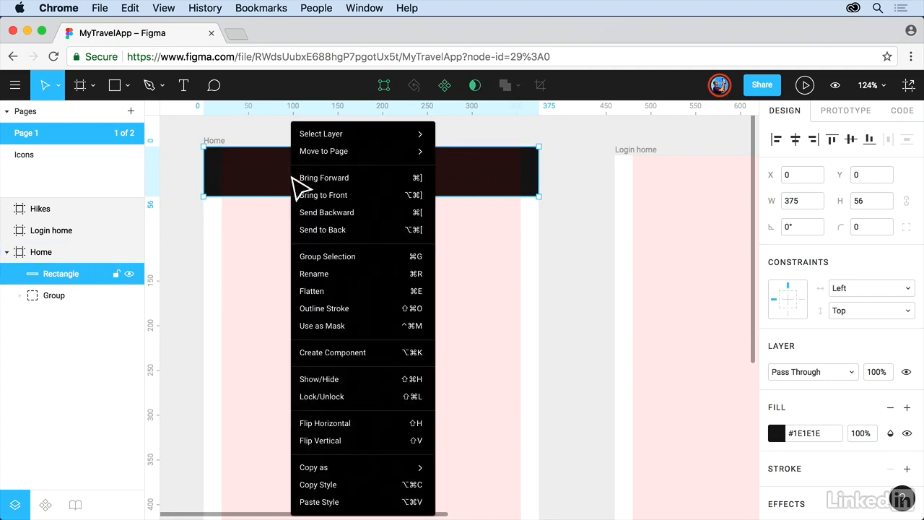
click(359, 236)
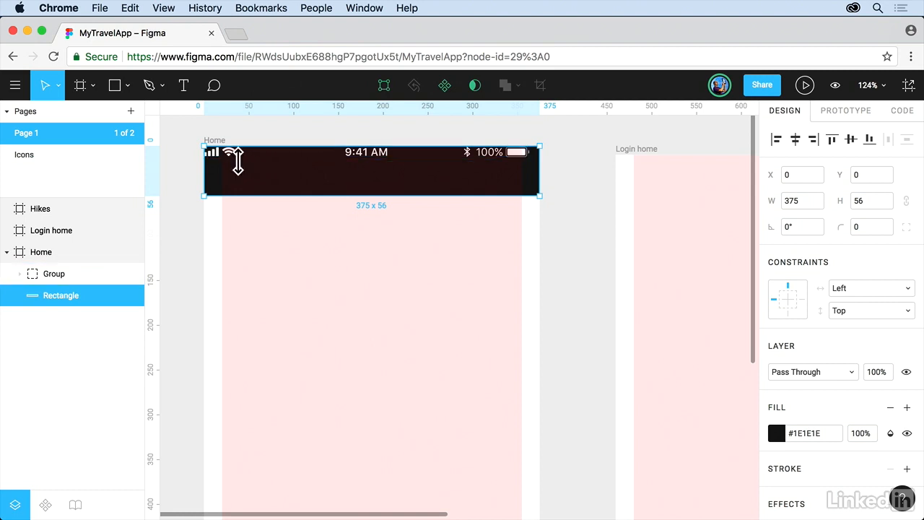
click(233, 159)
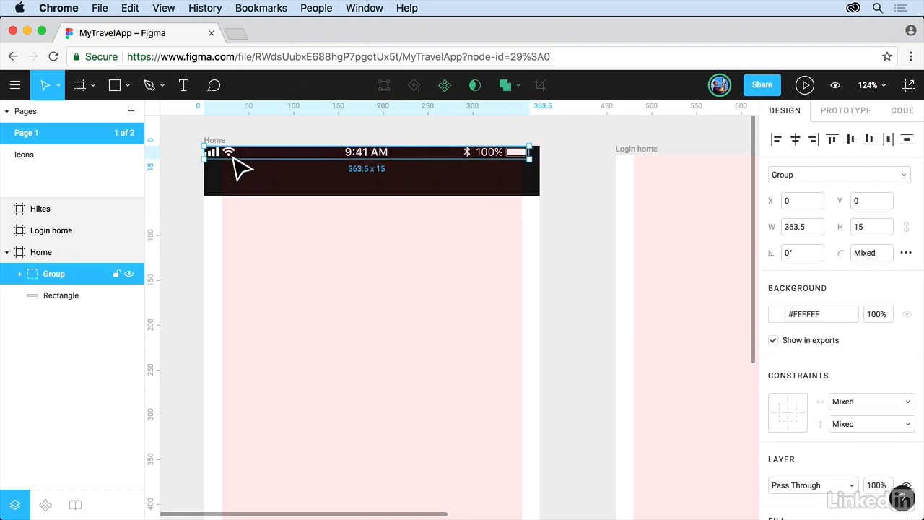
drag(233, 160, 238, 164)
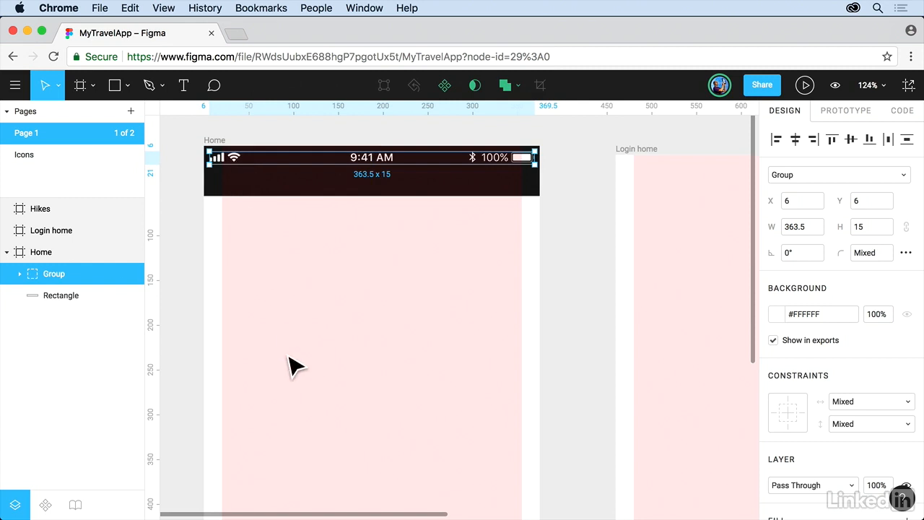
Draw a 335 x 66 rectangle between the column margins in the lower Home frame, at X 20, Y 442.
scroll(288, 365, down, 10)
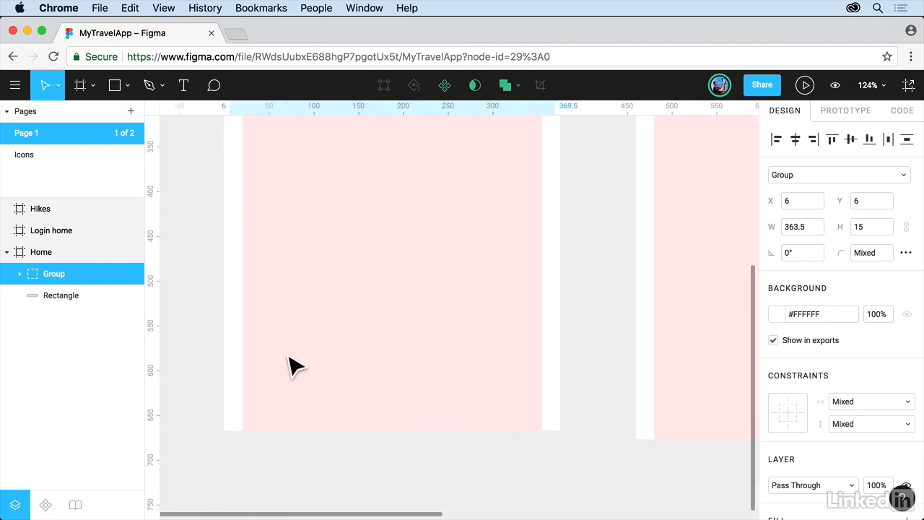
click(114, 86)
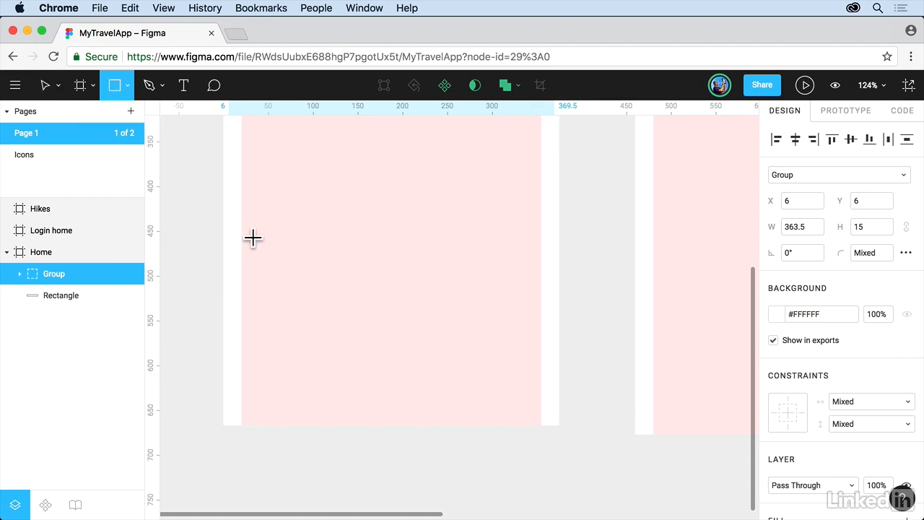
drag(243, 224, 540, 286)
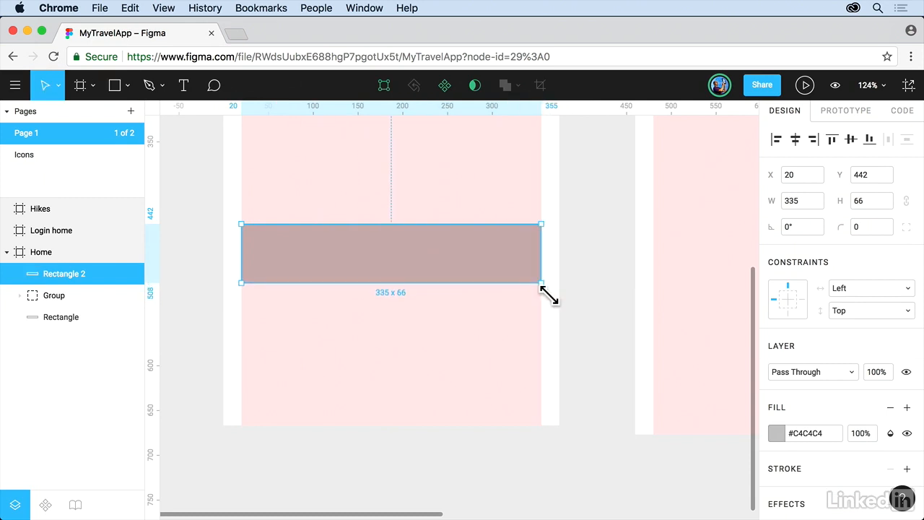
Fill the new button rectangle with the dark blue #125A9C from Personal Colors.
click(774, 433)
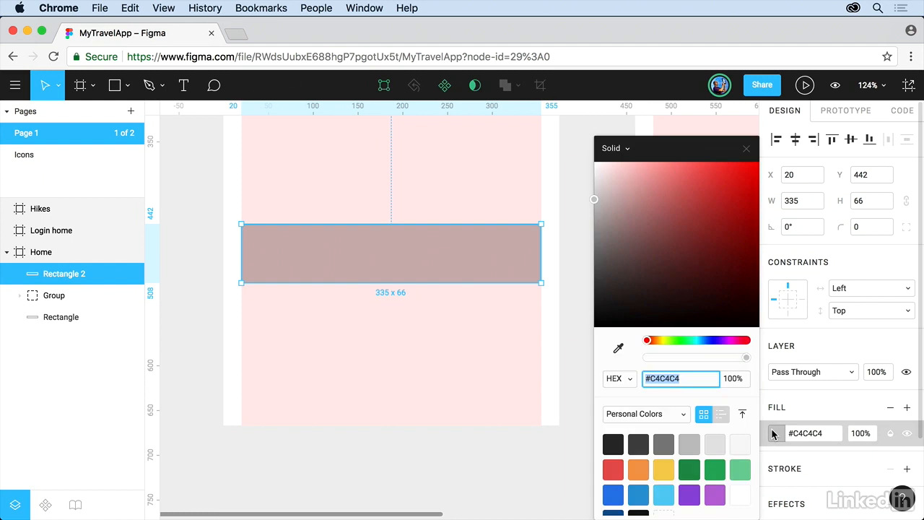
scroll(675, 444, down, 1)
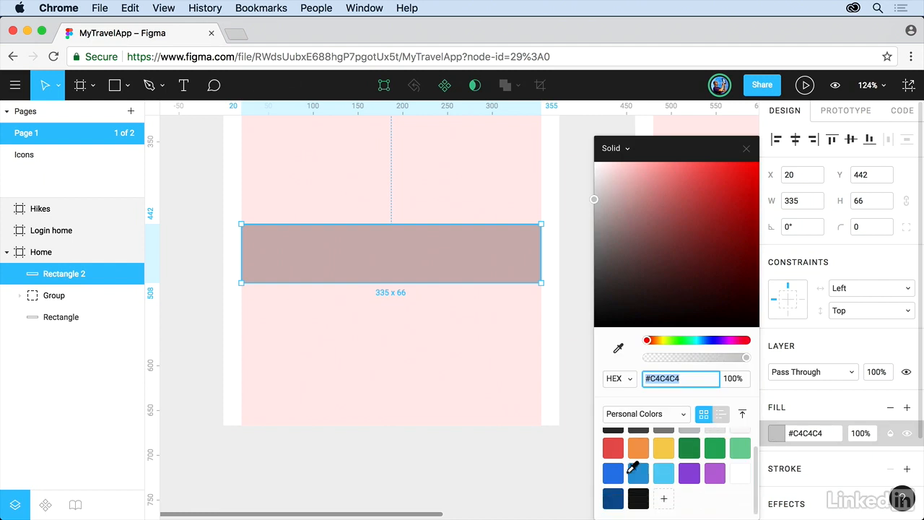
click(613, 493)
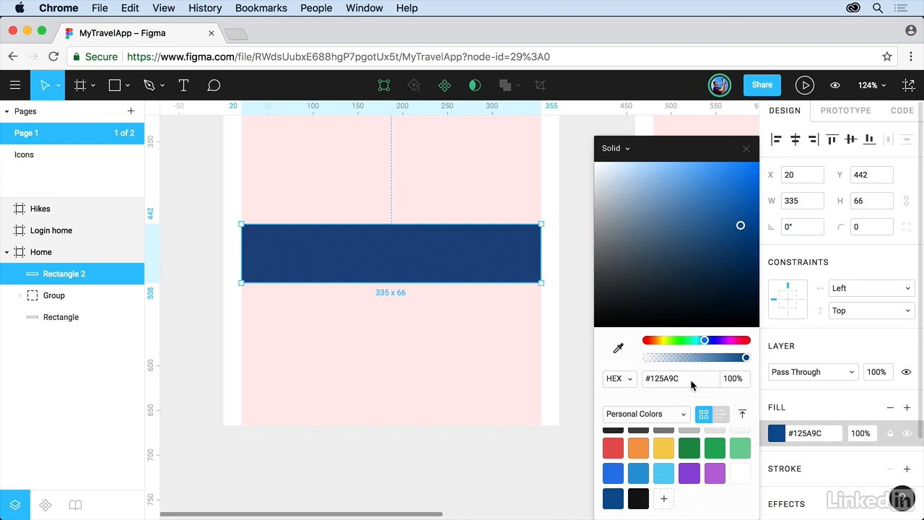
click(746, 149)
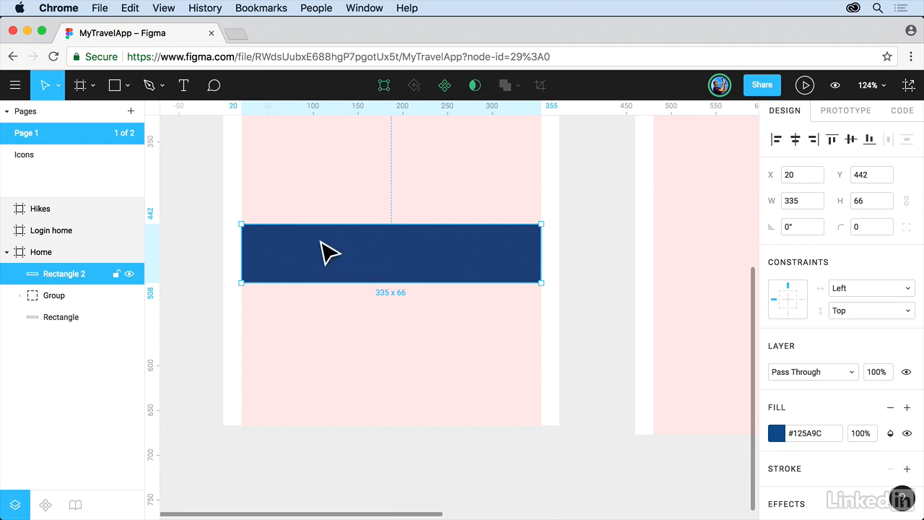
Round all corners of the blue rectangle to 27, and reset its two right-hand corners to 0.
scroll(326, 250, up, 3)
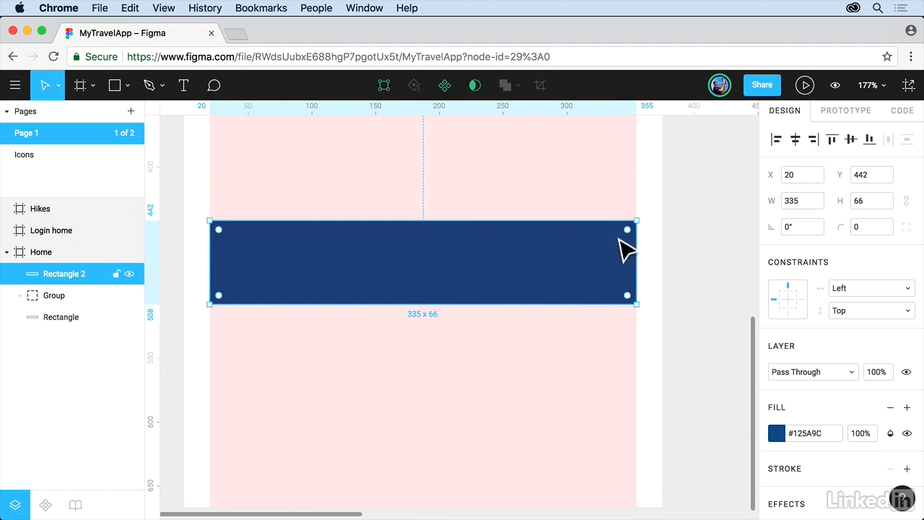
drag(630, 235, 605, 262)
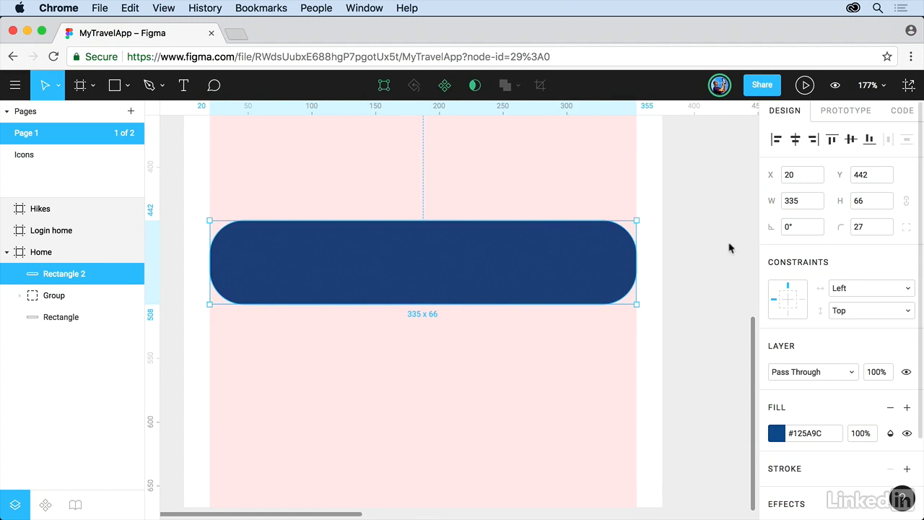
drag(606, 260, 651, 230)
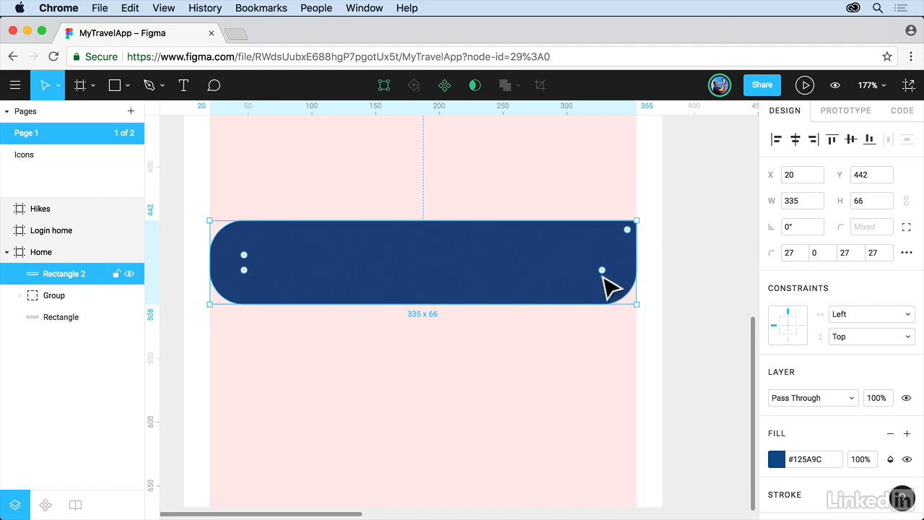
drag(605, 273, 638, 307)
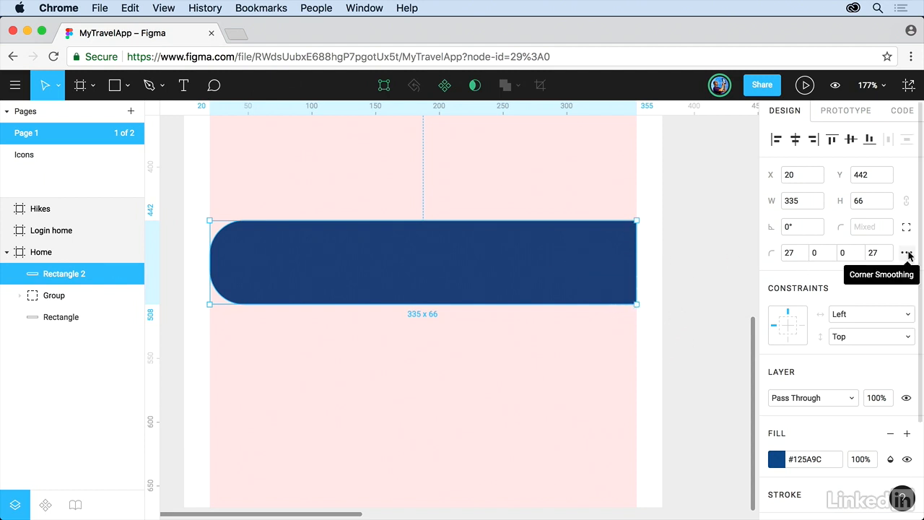
Return the blue rectangle to one shared corner radius, trying 20 and settling on 5.
click(909, 228)
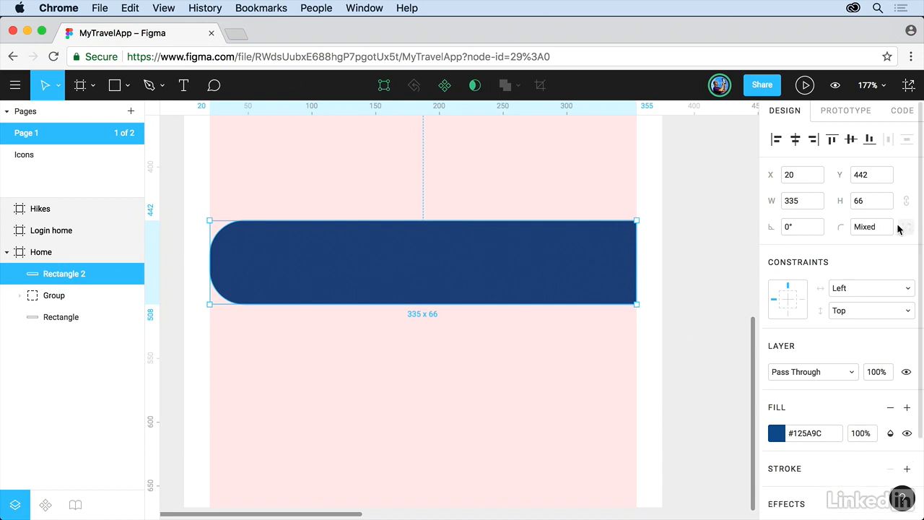
click(873, 228)
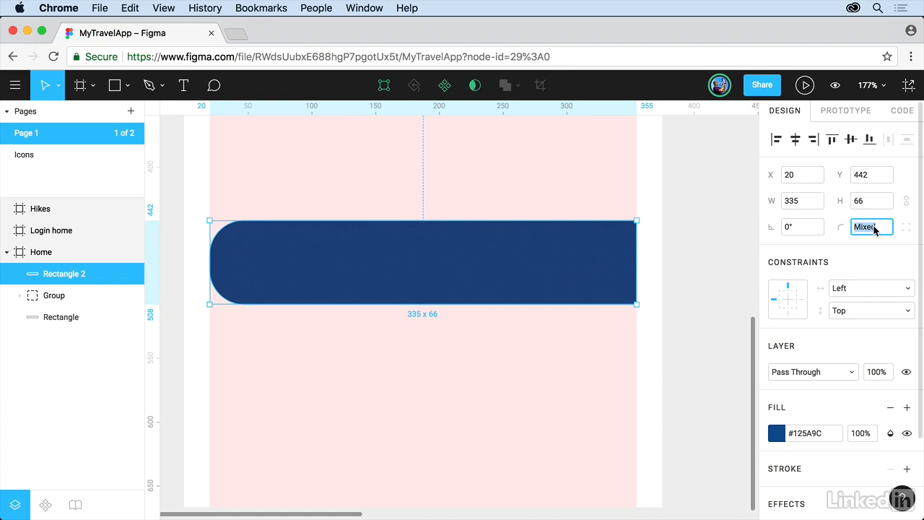
text(20)
key(Return)
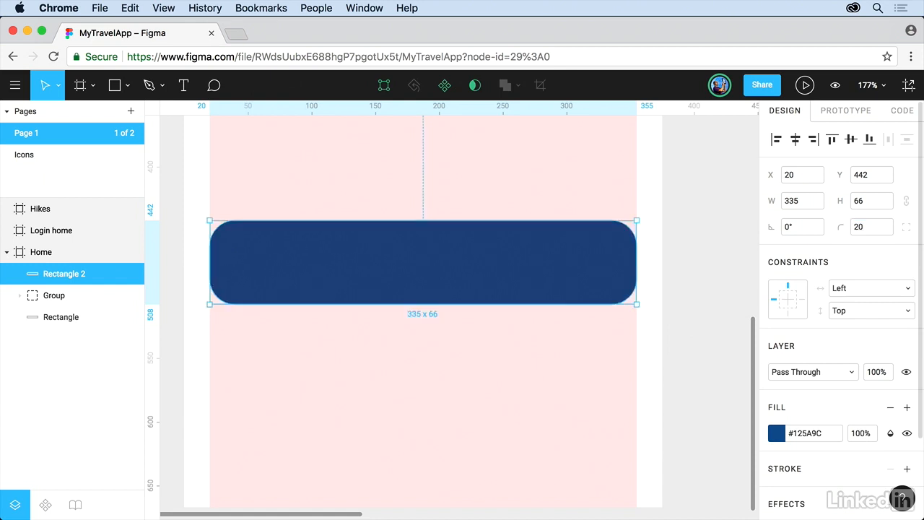
click(868, 228)
text(5)
key(Return)
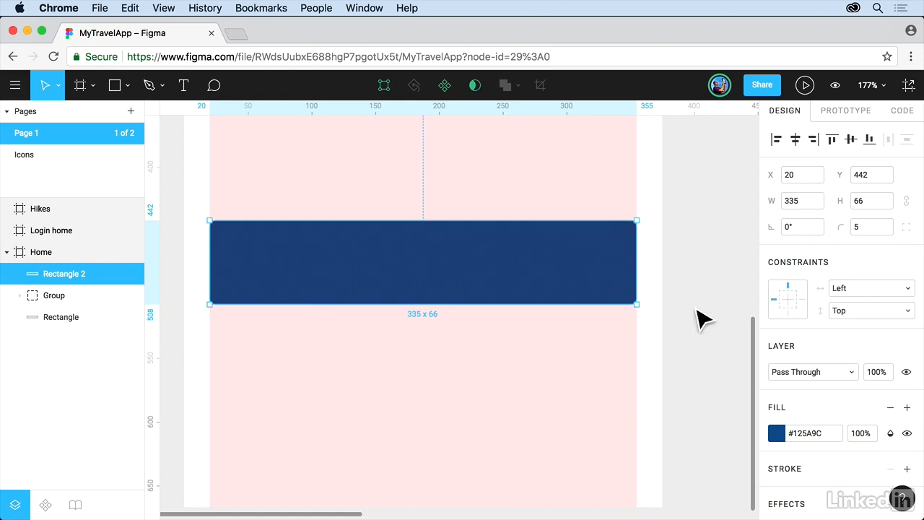
click(698, 318)
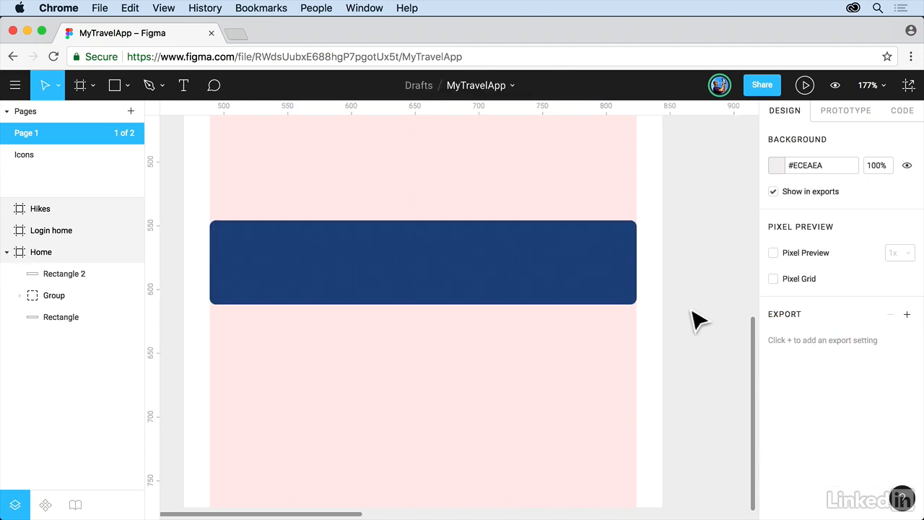
Draw a 44 x 44 circle below the blue rectangle in the Home frame, at X 118, Y 564.
key(space)
drag(418, 433, 431, 302)
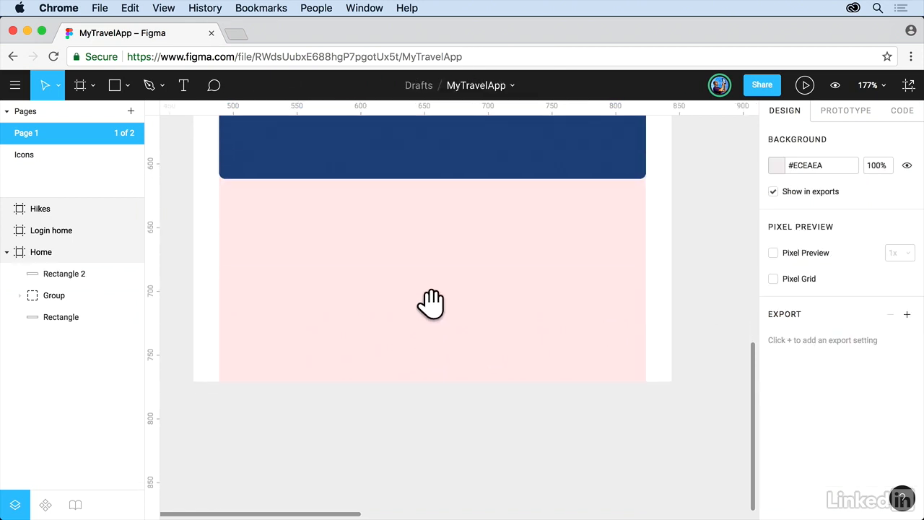
click(128, 85)
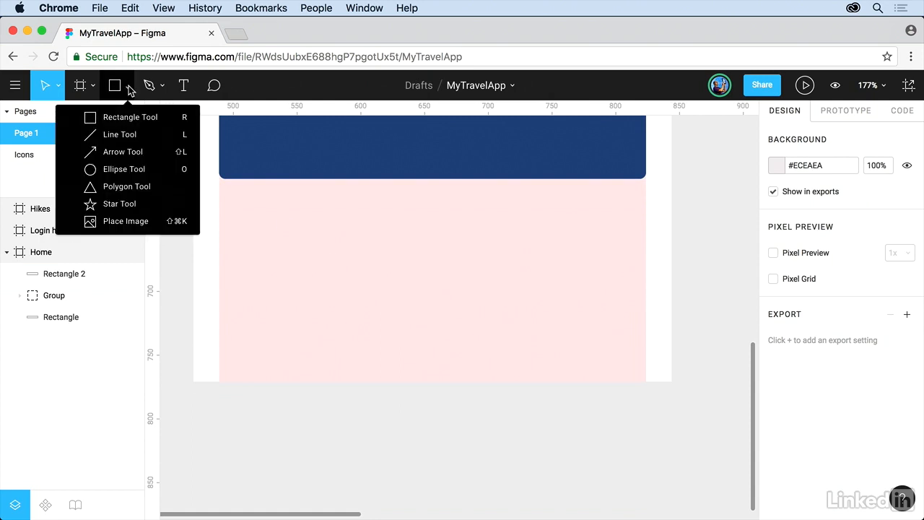
click(124, 169)
drag(344, 250, 390, 305)
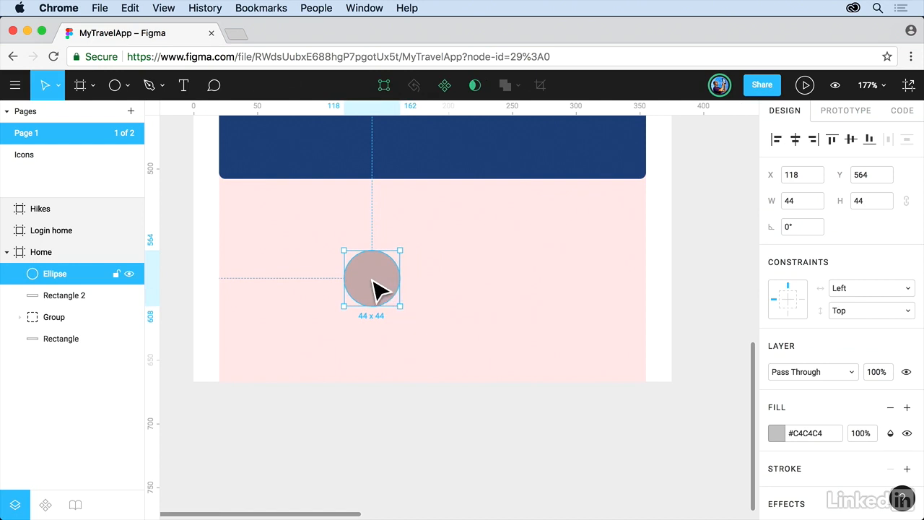
Edit the circle's vector points and pull its bottom point straight down to Y 623.5.
double_click(374, 283)
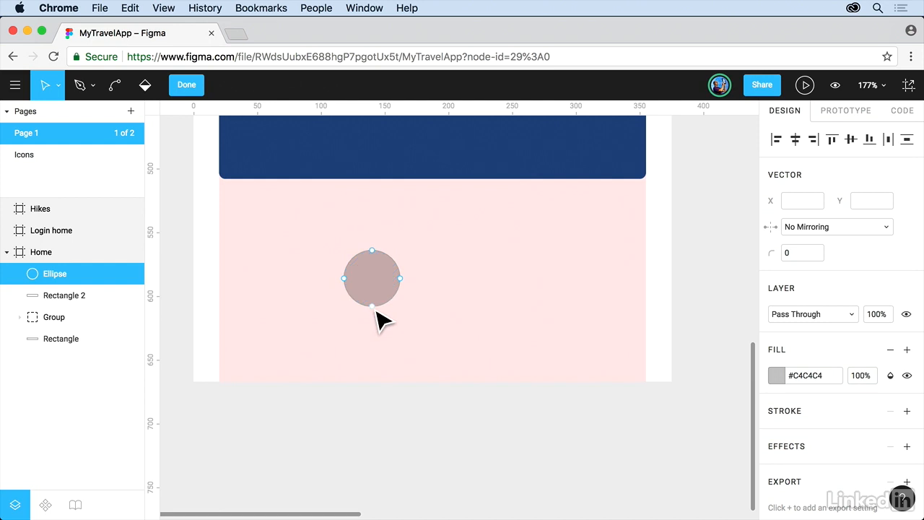
click(374, 309)
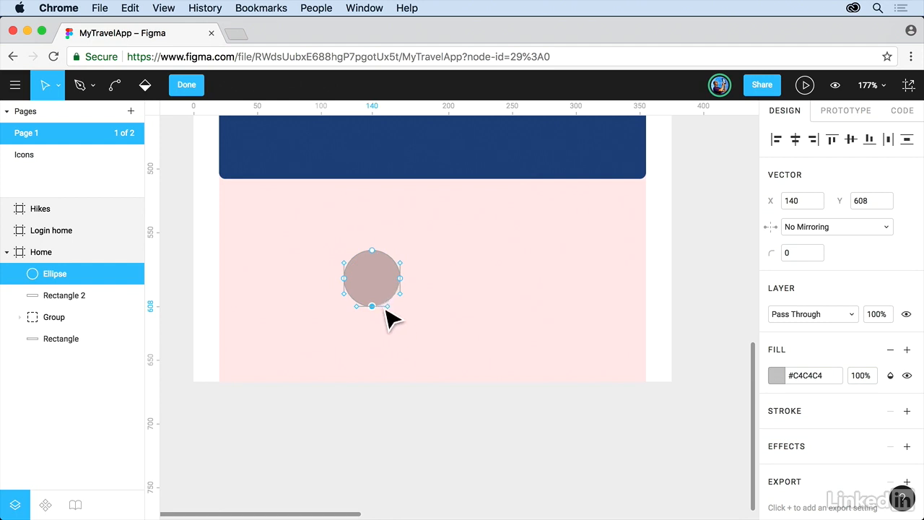
drag(377, 309, 378, 331)
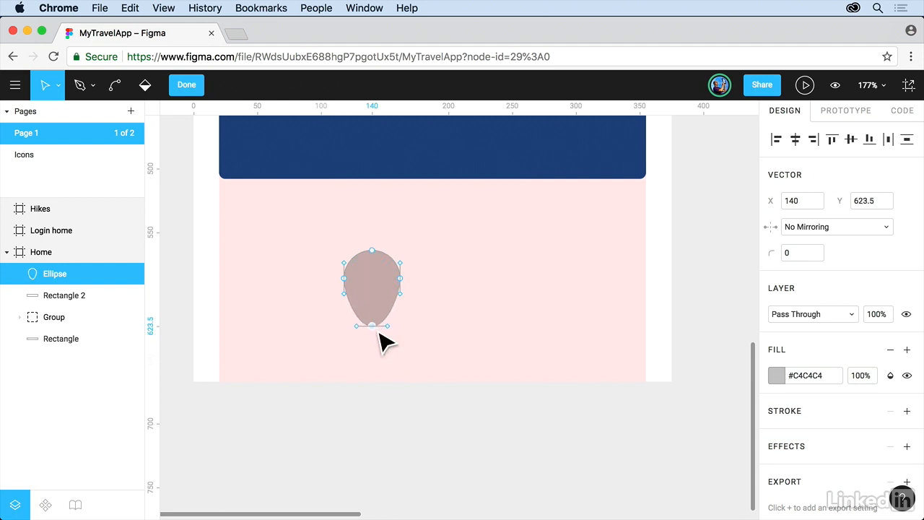
Delete the shape's bottom point and undo the deletion.
key(BackSpace)
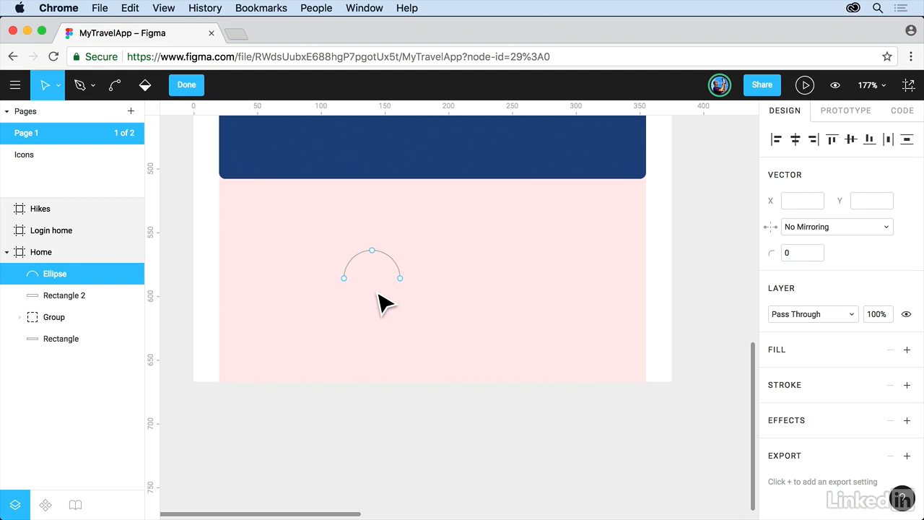
key(super+z)
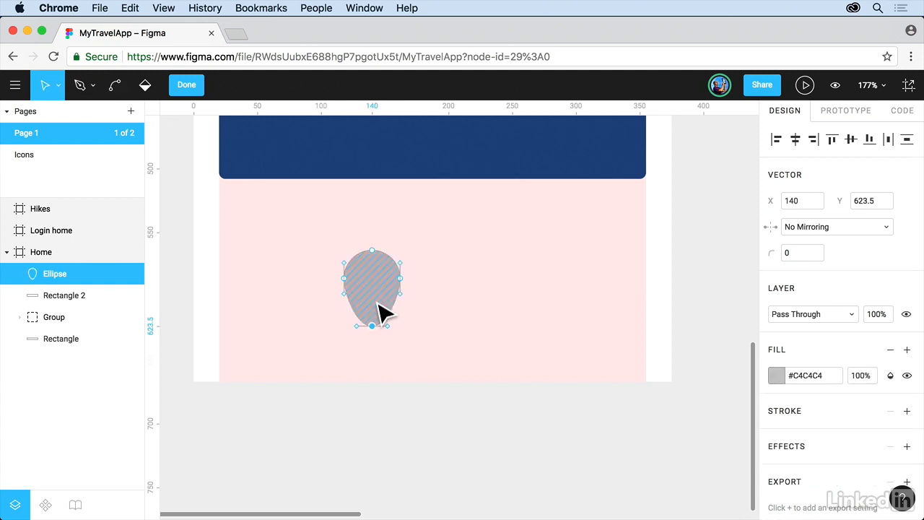
Turn the stretched shape's bottom point into a sharp corner with the Bend tool, and finish the vector editing.
click(372, 326)
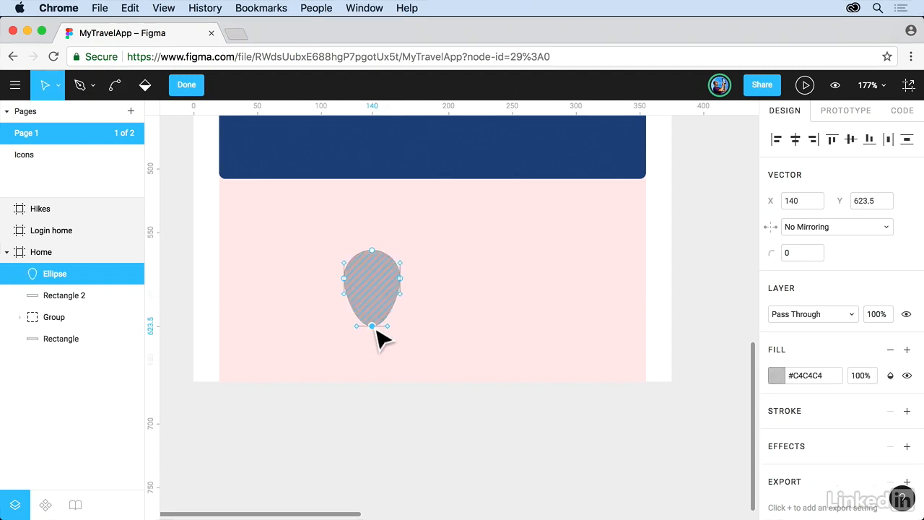
click(382, 338)
key(super)
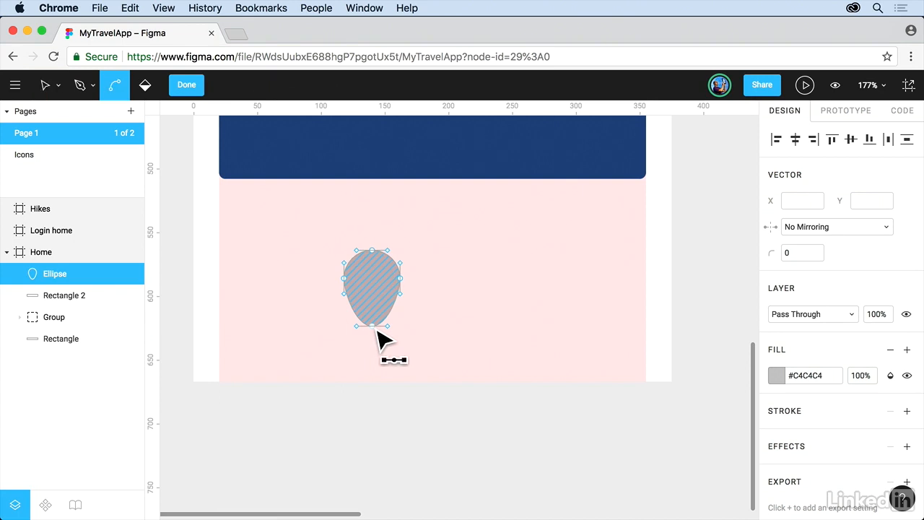
click(373, 328)
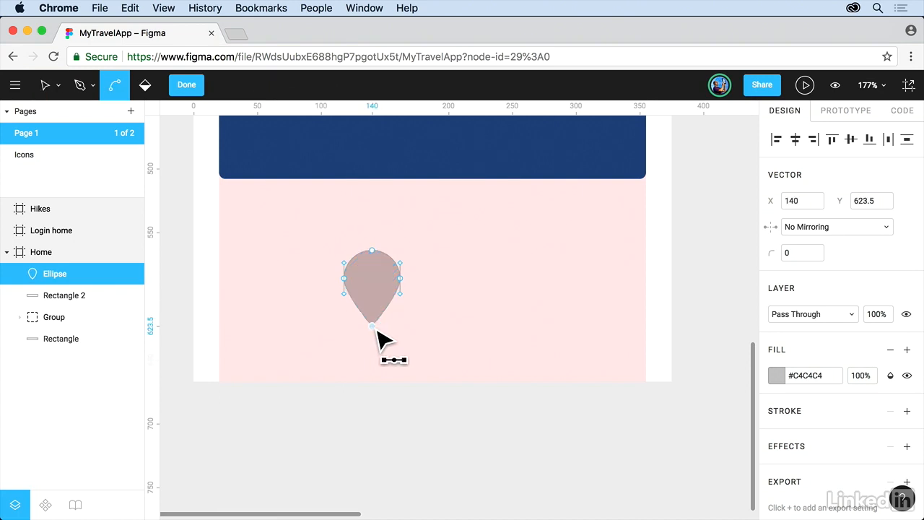
key(super+z)
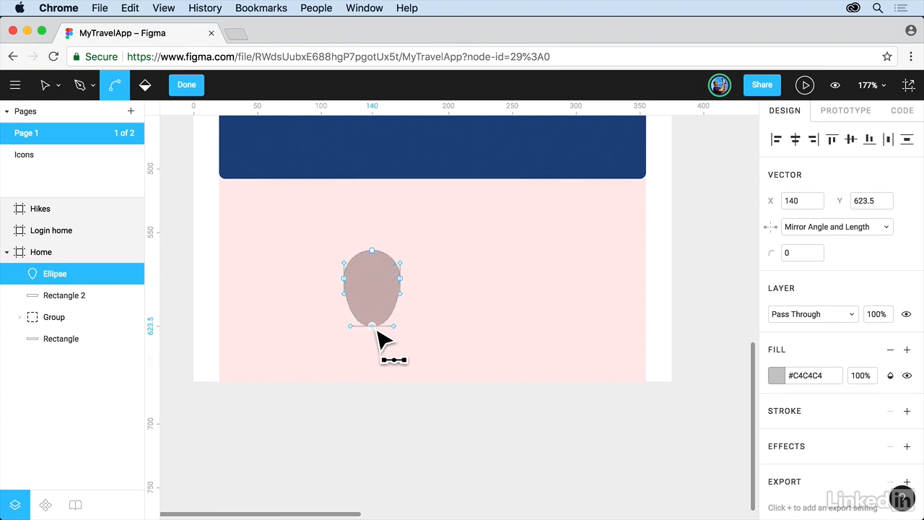
key(super+shift+z)
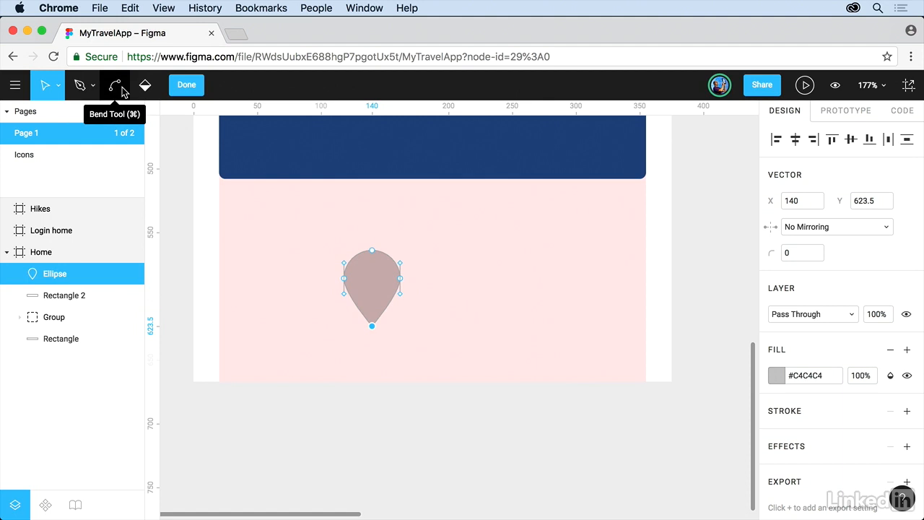
click(189, 87)
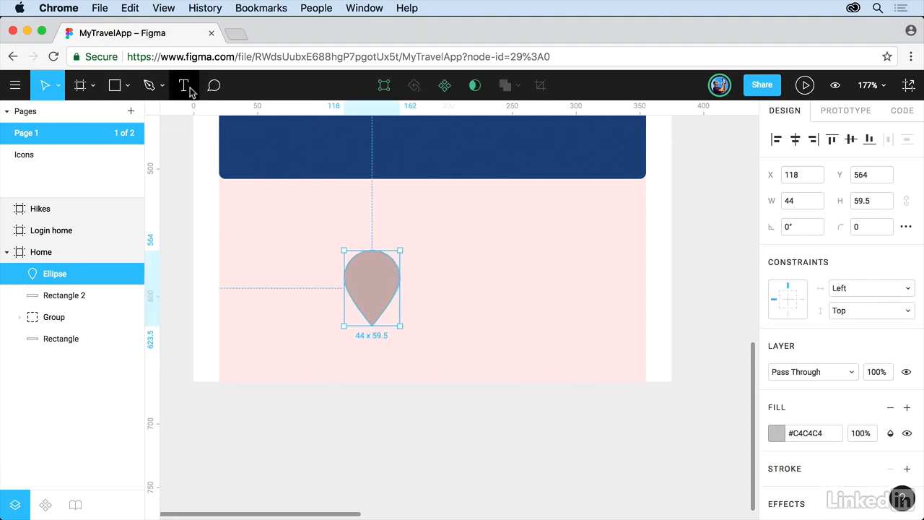
Draw a 22 x 22 circle centred in the upper part of the pin shape, at X 129, Y 574.
click(128, 86)
click(124, 169)
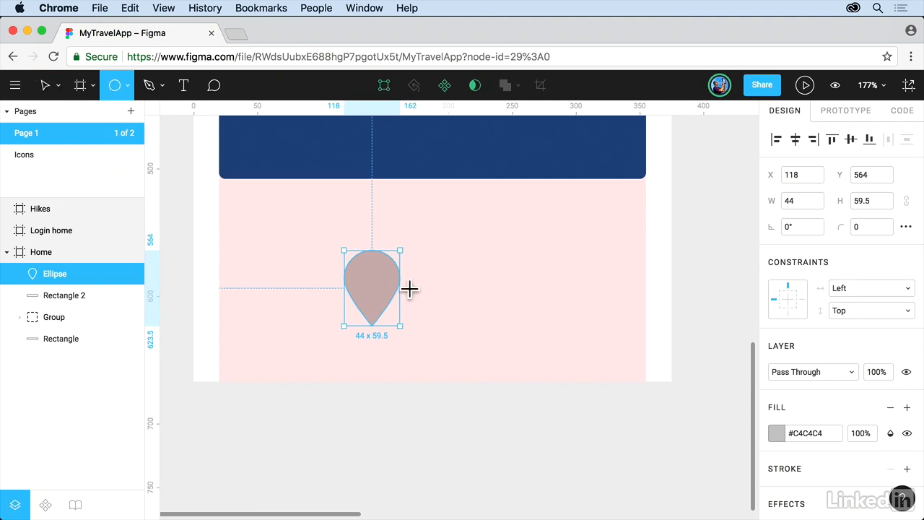
mouse_move(342, 258)
mouse_down()
mouse_move(399, 307)
mouse_move(386, 313)
mouse_move(379, 280)
mouse_move(385, 289)
mouse_move(403, 266)
mouse_move(398, 273)
mouse_up()
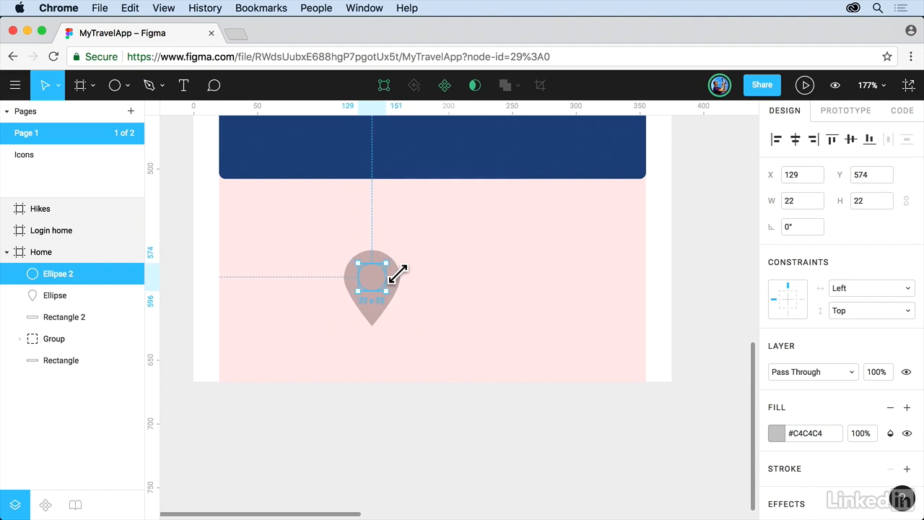
mouse_move(397, 273)
mouse_down()
mouse_move(440, 231)
mouse_move(396, 270)
mouse_up()
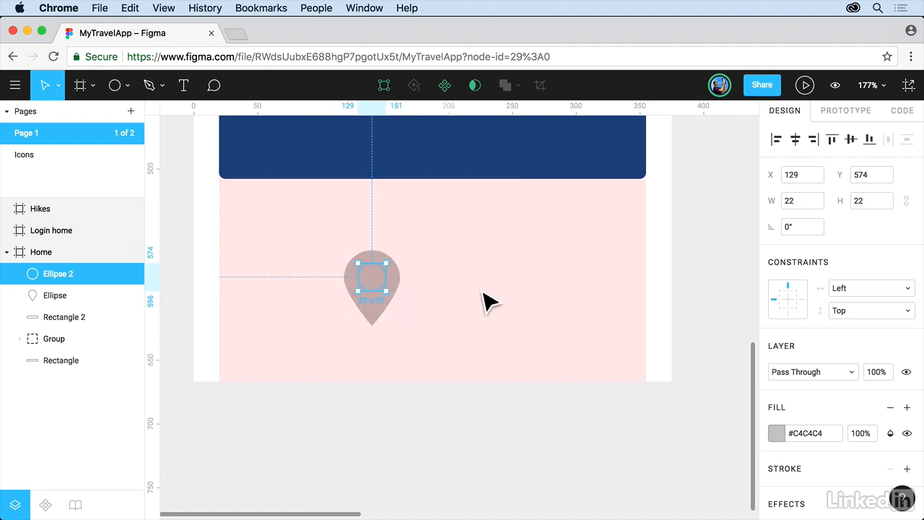
Cut the small circle out of the pin by combining both shapes with Exclude Selection.
drag(418, 267, 332, 331)
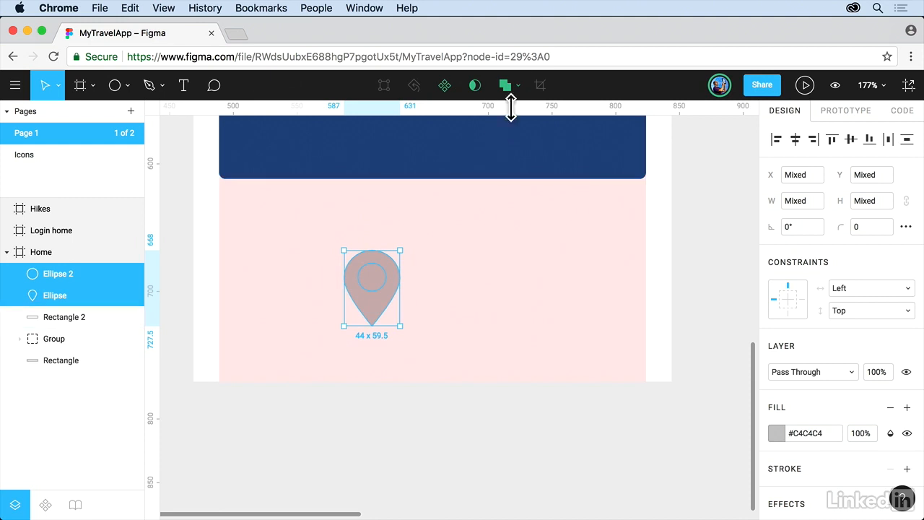
click(522, 87)
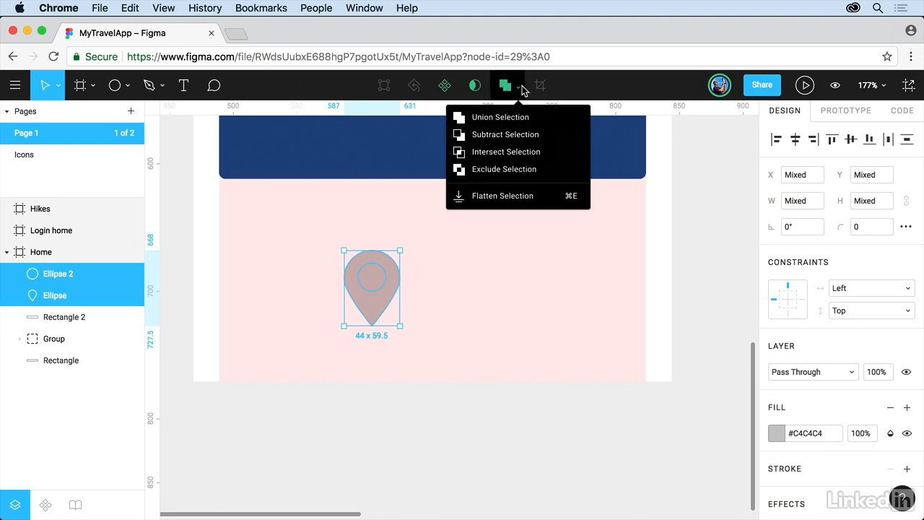
click(515, 171)
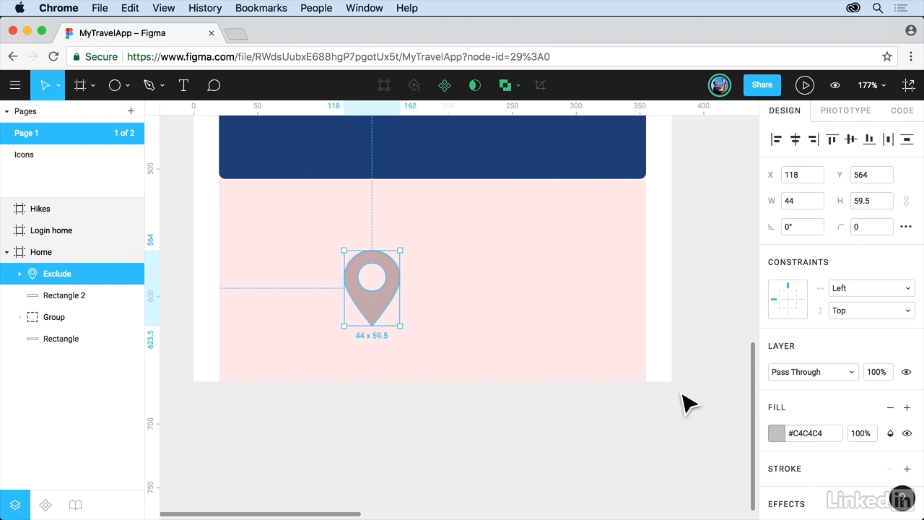
Fill the combined pin icon with the light blue #56CCF2 from Personal Colors, and deselect it.
click(771, 435)
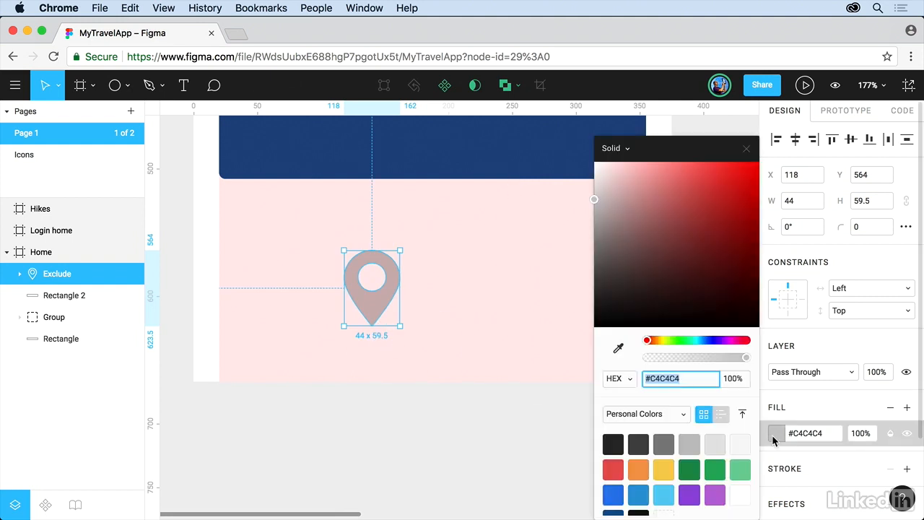
scroll(679, 462, down, 2)
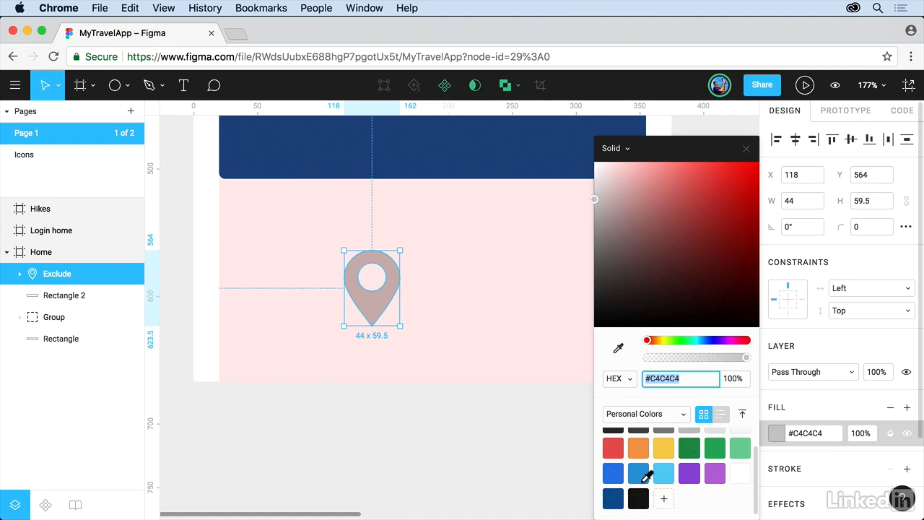
click(663, 473)
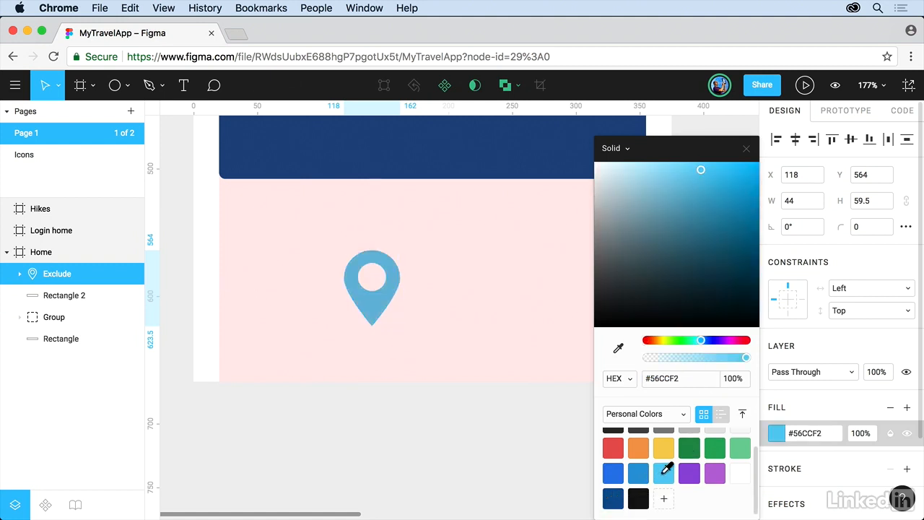
click(745, 149)
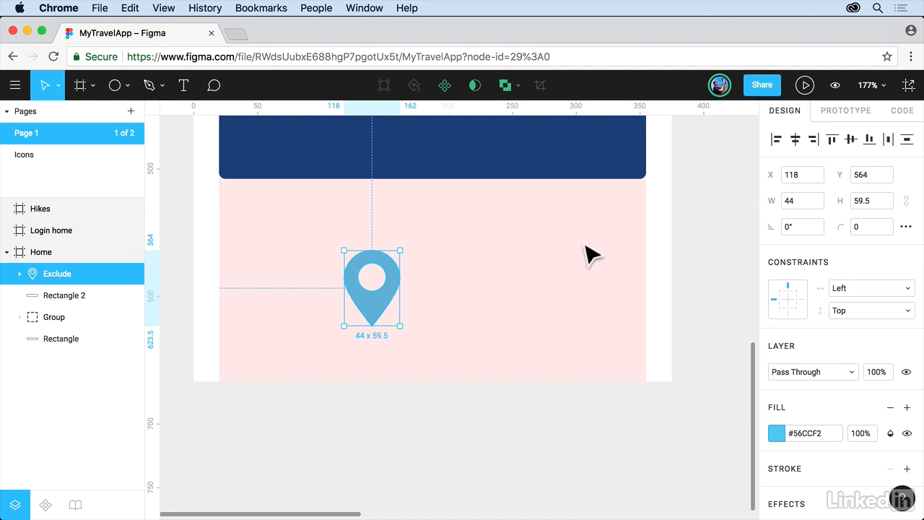
key(Escape)
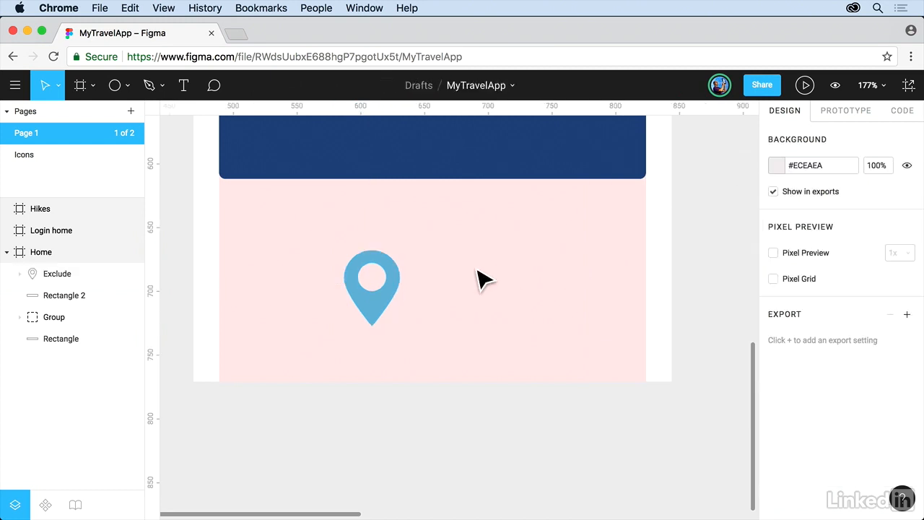